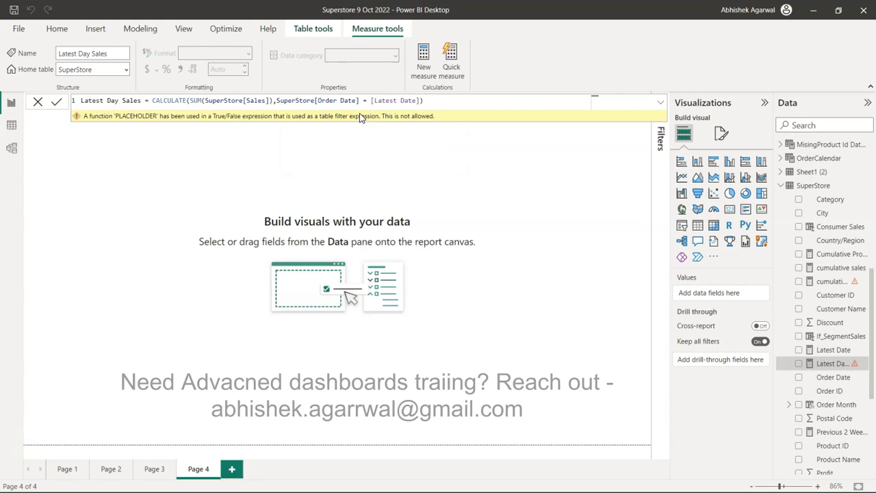
# Switch to the Power BI Video Tutorials spreadsheet in Google Sheets and look through the video title list to its end
pyautogui.click(529, 292)
pyautogui.moveTo(513, 477)
pyautogui.click(564, 426)
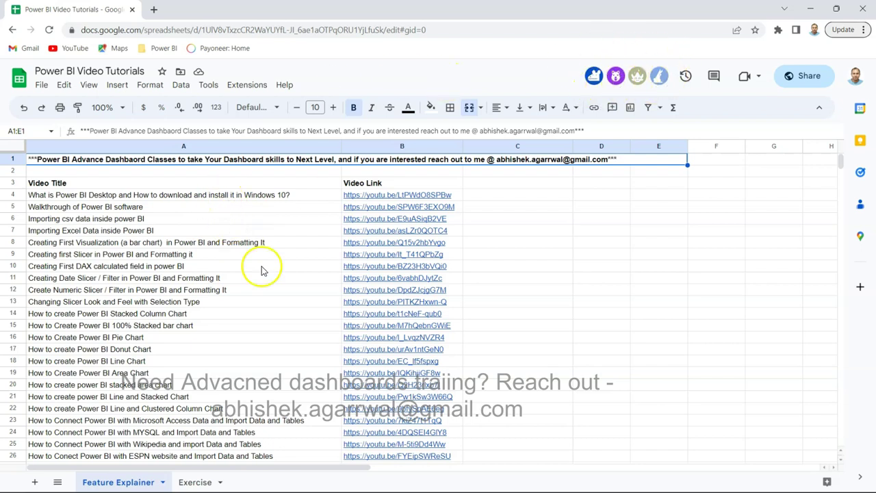
pyautogui.click(236, 246)
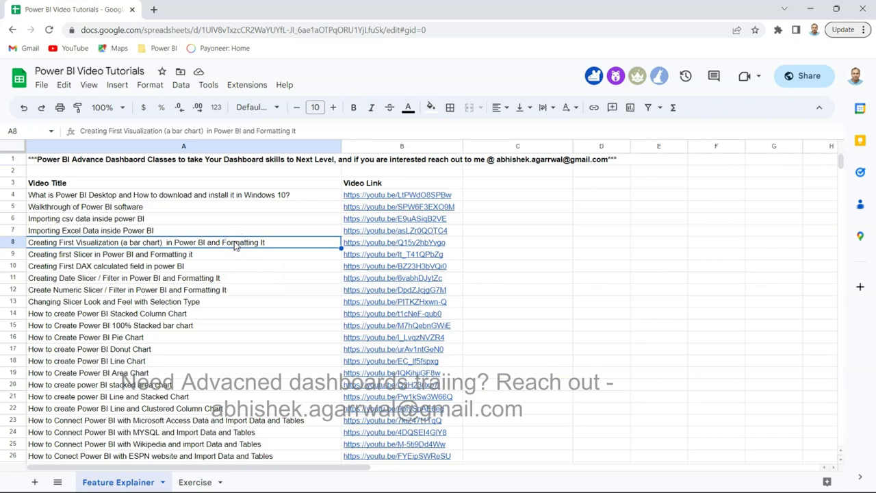
pyautogui.hotkey('ctrl', 'Down')
pyautogui.press('Down')
pyautogui.press('Down')
pyautogui.press('Down')
pyautogui.press('Down')
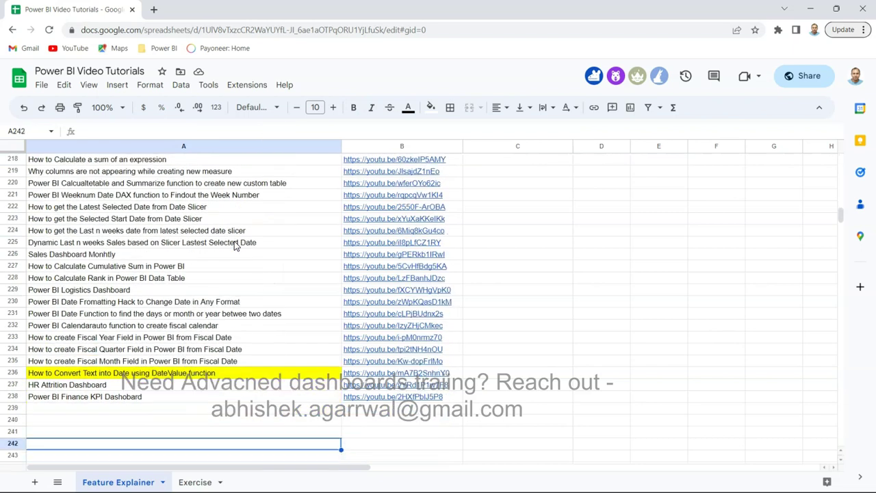
pyautogui.press('Up')
pyautogui.press('Up')
pyautogui.press('Up')
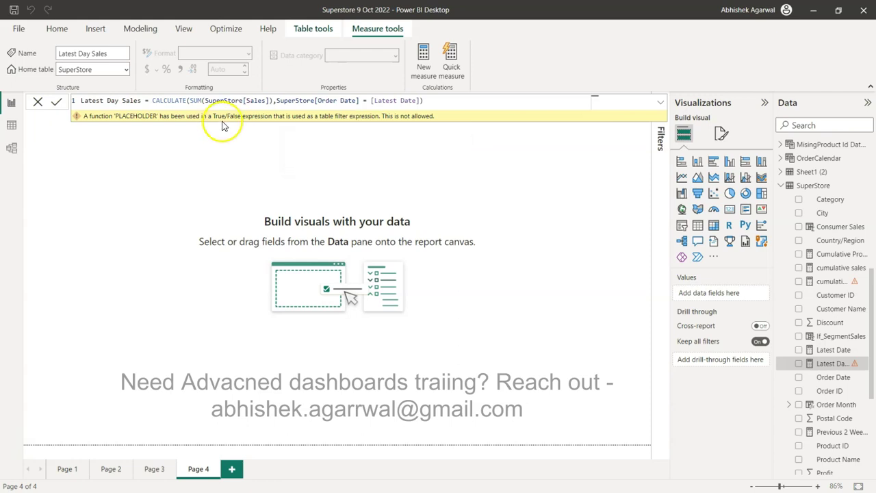
# Move the CALCULATE expression of the Latest Day Sales measure onto its own line and start a VAR line above it
pyautogui.click(152, 101)
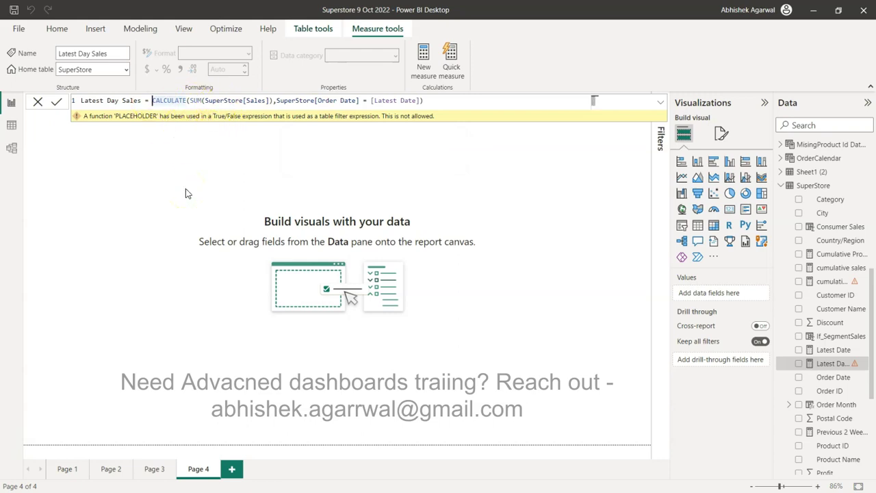
pyautogui.hotkey('shift', 'Return')
pyautogui.hotkey('shift', 'Return')
pyautogui.press('Up')
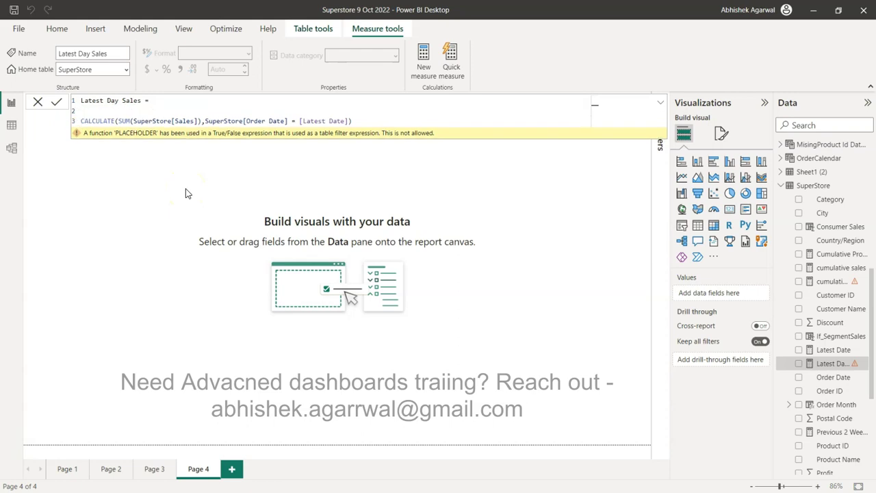
pyautogui.write('VAR')
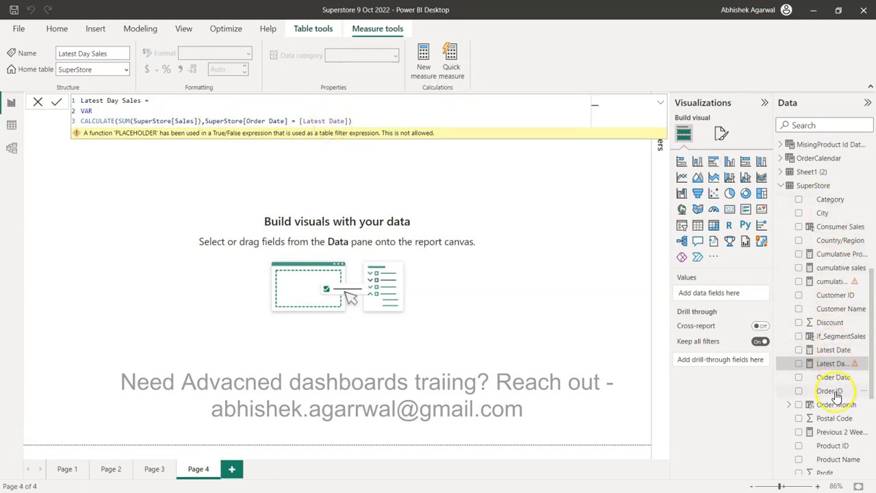
# Add a card visual showing the Latest Date measure in the middle of Page 4 and widen it to fit the full date
pyautogui.click(833, 350)
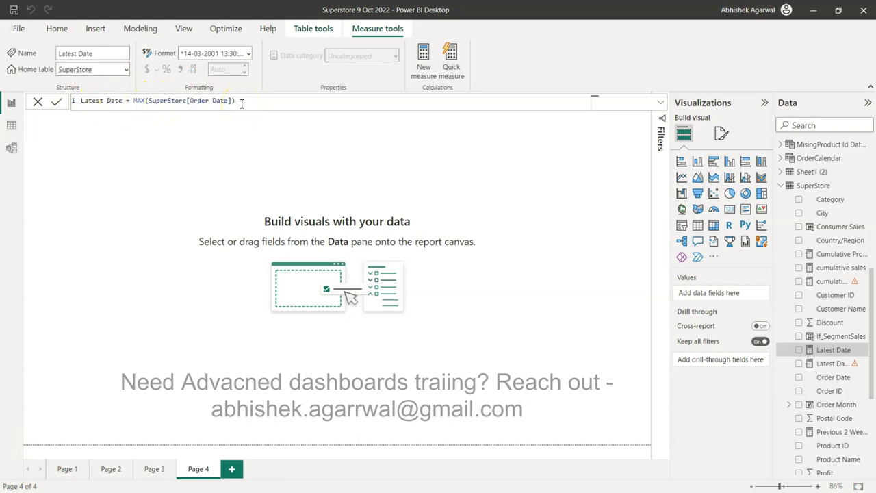
pyautogui.click(730, 213)
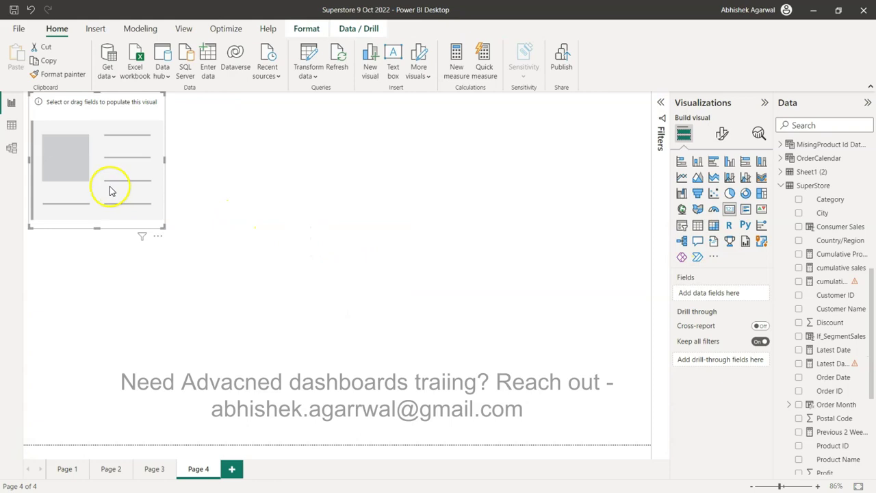
pyautogui.moveTo(165, 190); pyautogui.dragTo(403, 301)
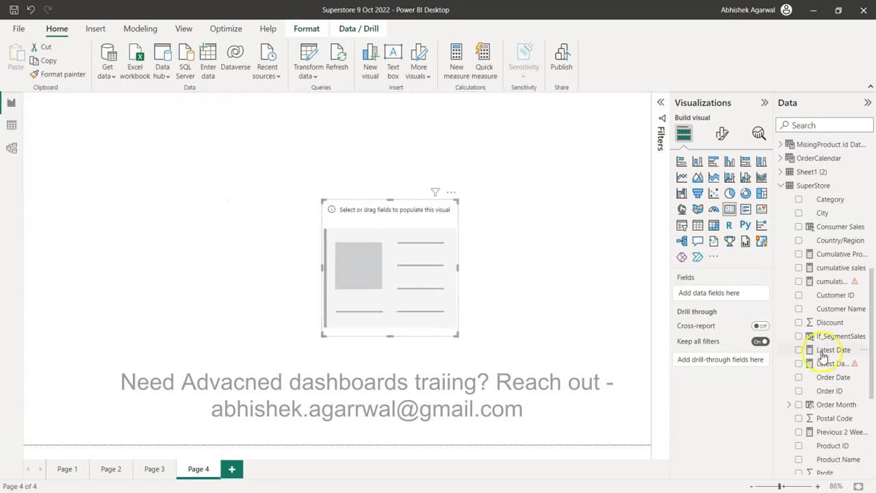
pyautogui.scroll(-2, 828, 322)
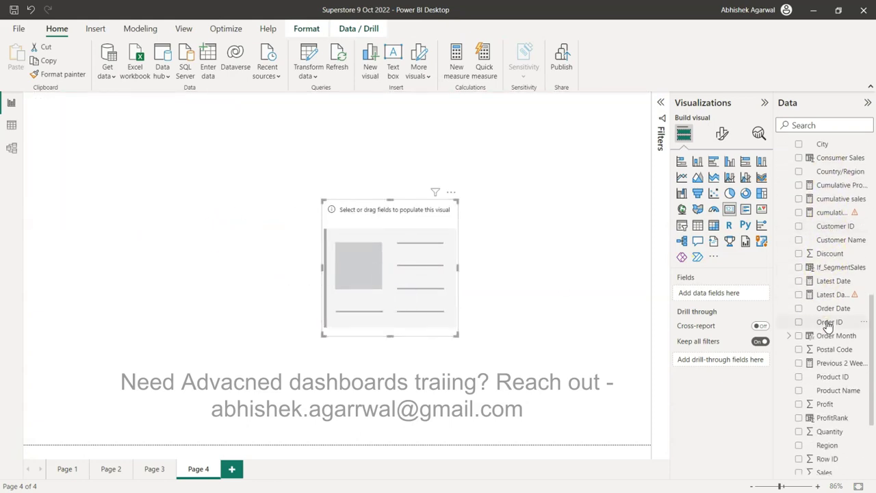
pyautogui.moveTo(827, 280); pyautogui.dragTo(711, 293)
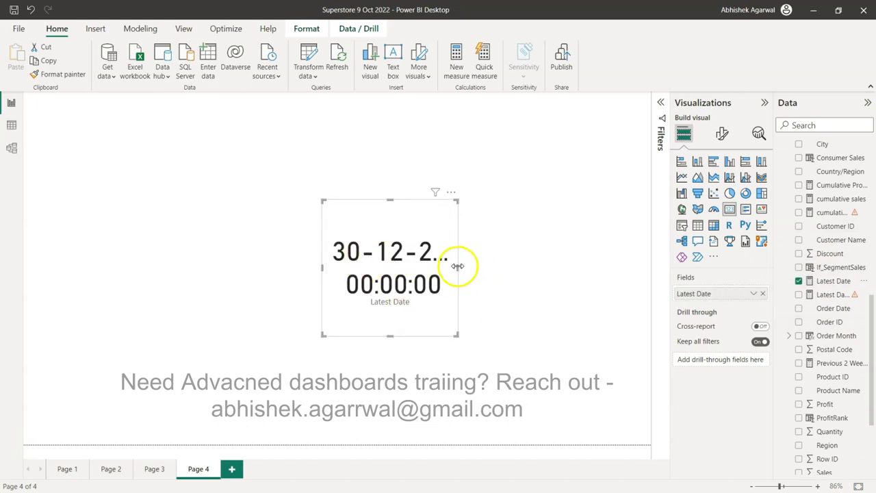
pyautogui.moveTo(457, 266); pyautogui.dragTo(539, 267)
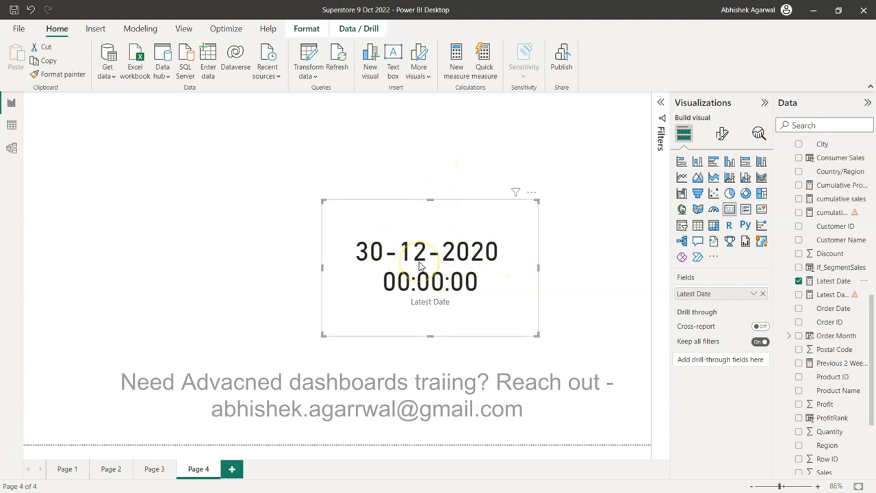
# Complete the VAR line of the Latest Day Sales measure as VAR _maxdate = [Latest Date]
pyautogui.click(832, 281)
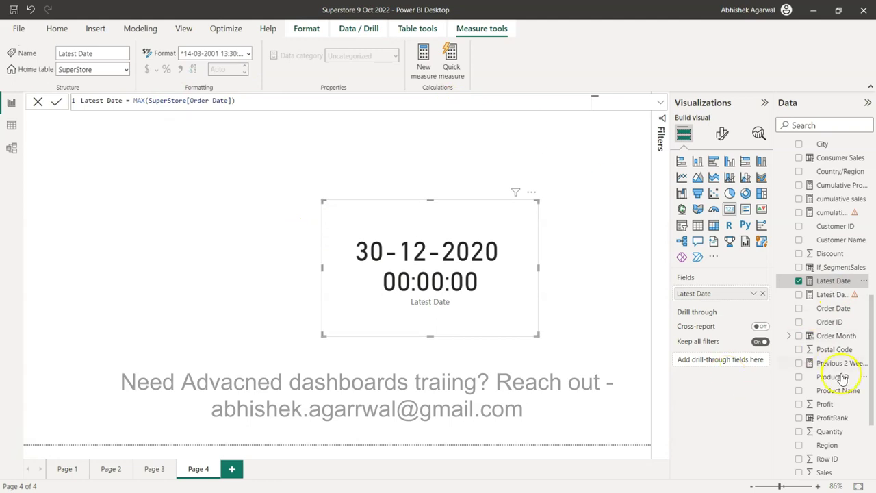
pyautogui.scroll(-1, 842, 378)
pyautogui.click(831, 281)
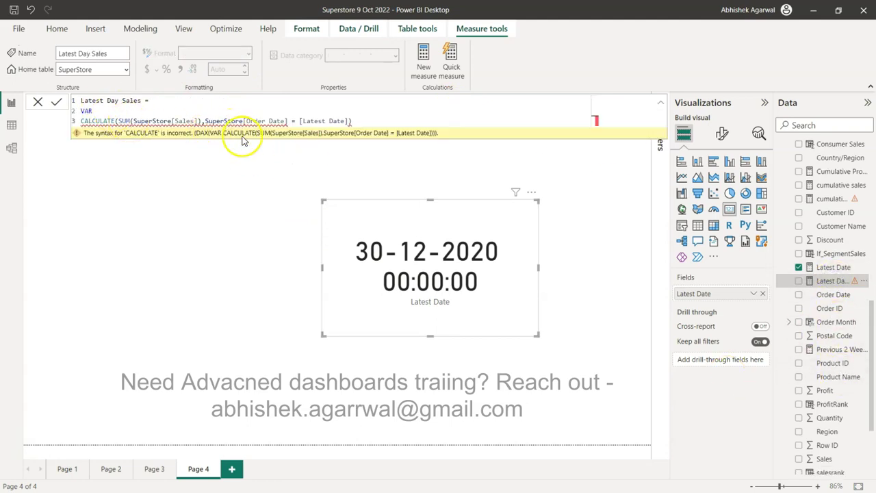
pyautogui.click(113, 110)
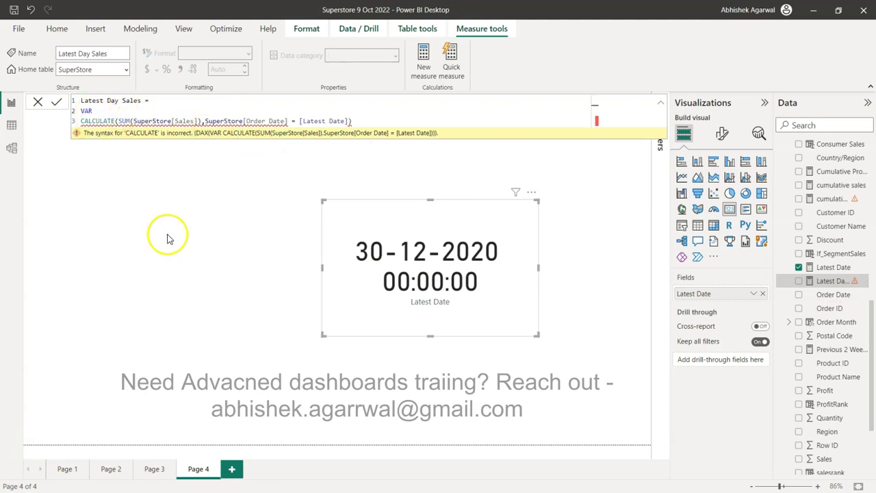
pyautogui.write('_maxdate =')
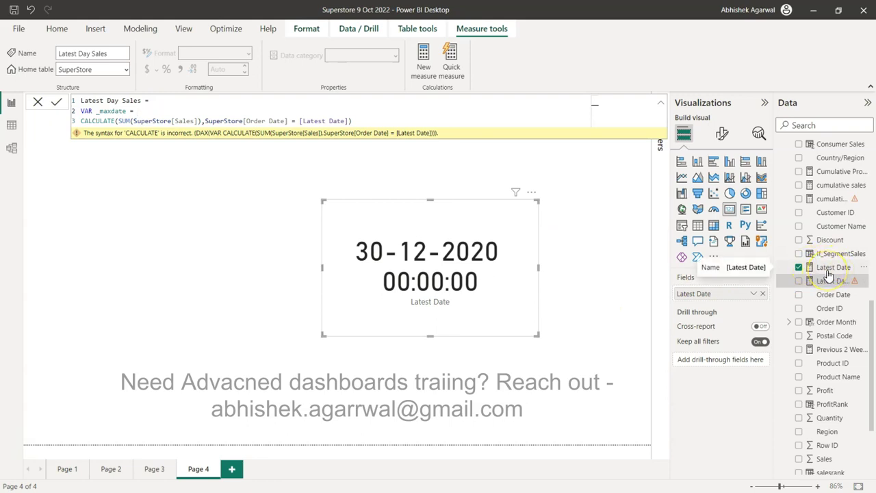
pyautogui.write('lat')
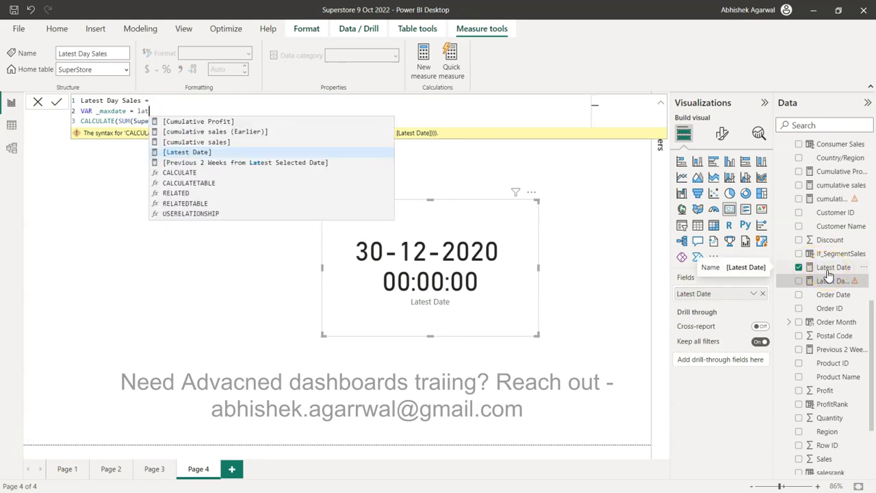
pyautogui.press('Tab')
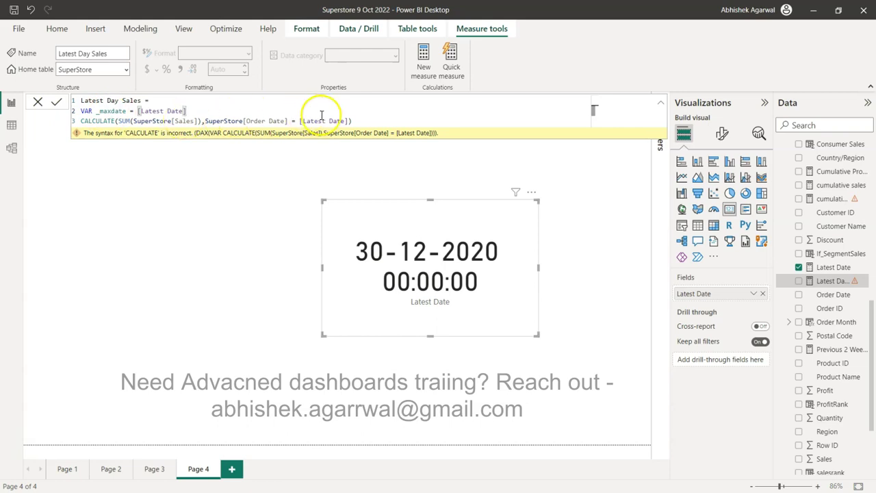
# Replace [Latest Date] in the CALCULATE filter with the variable _maxdate
pyautogui.moveTo(298, 121); pyautogui.dragTo(344, 121)
pyautogui.press('BackSpace')
pyautogui.write('_maxdate')
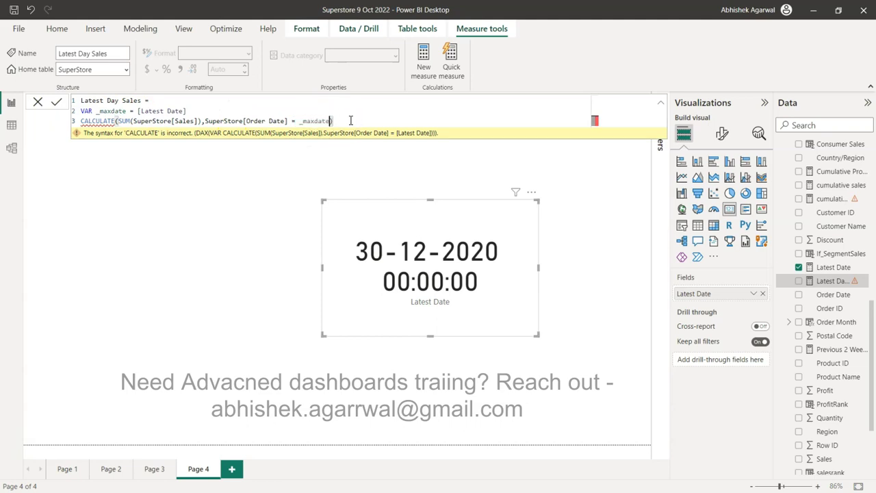
# Insert a RETURN line between the variable definition and CALCULATE, and commit the Latest Day Sales measure
pyautogui.click(238, 110)
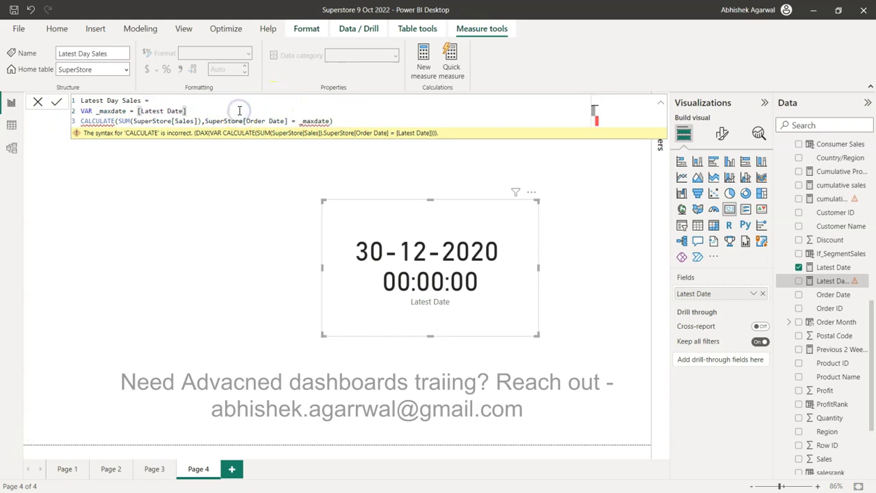
pyautogui.hotkey('shift', 'Return')
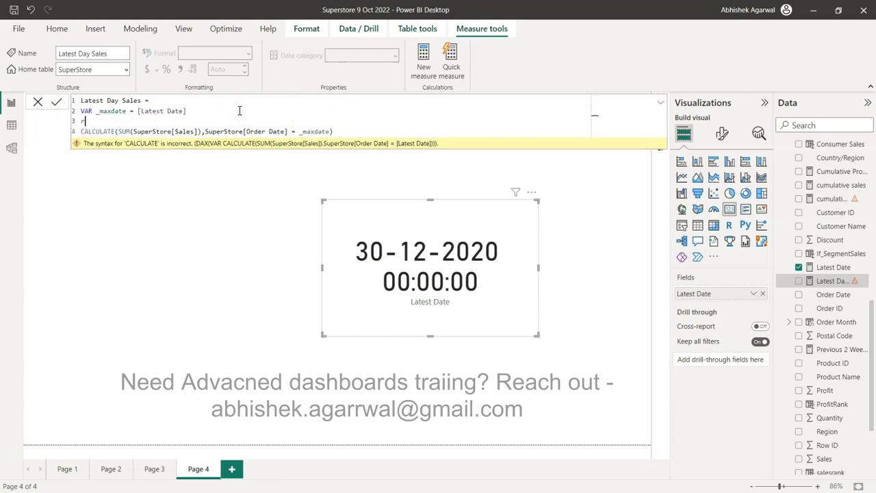
pyautogui.write('RETRU')
pyautogui.press('BackSpace')
pyautogui.press('BackSpace')
pyautogui.press('BackSpace')
pyautogui.write('URN')
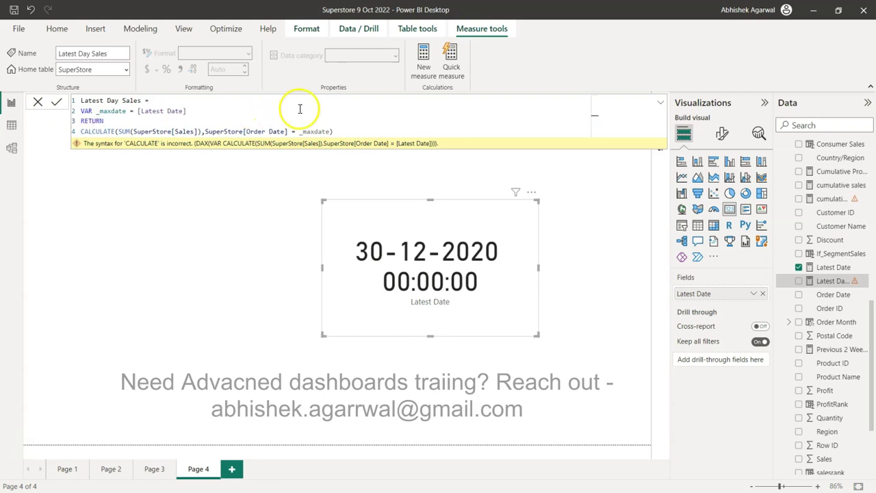
pyautogui.click(350, 132)
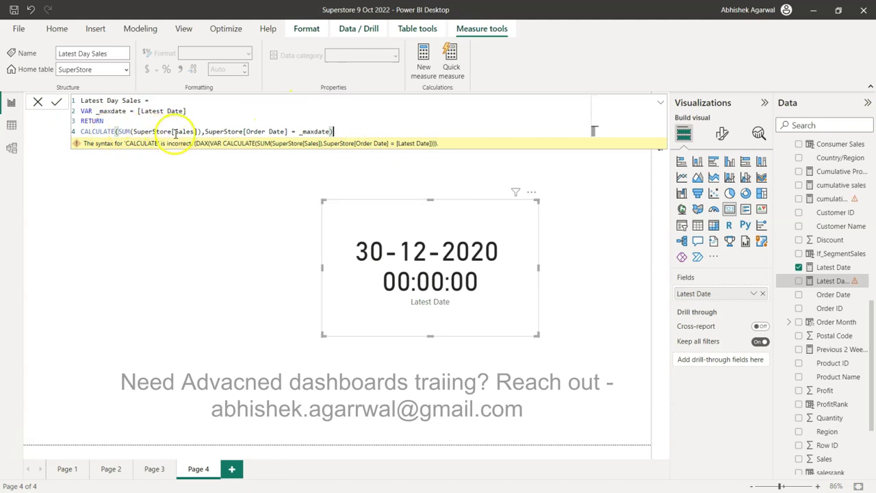
pyautogui.click(57, 104)
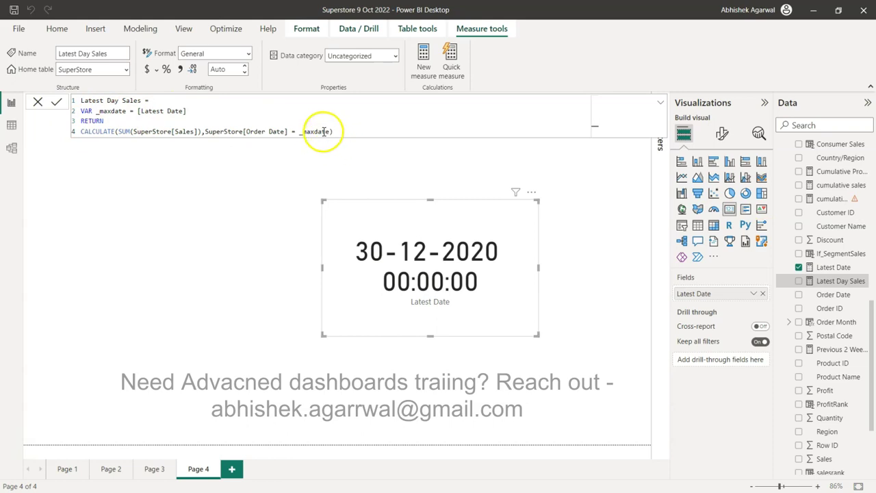
# Add a second card visual to the page showing the Latest Day Sales measure
pyautogui.click(291, 167)
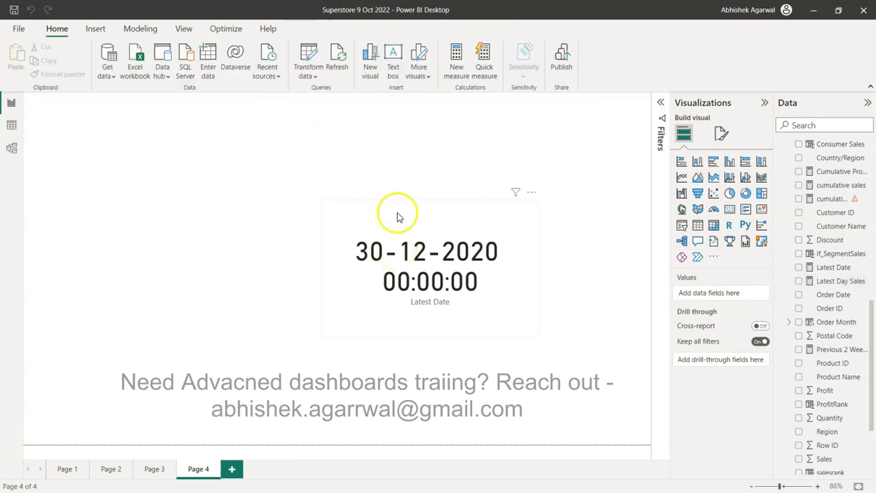
pyautogui.click(729, 209)
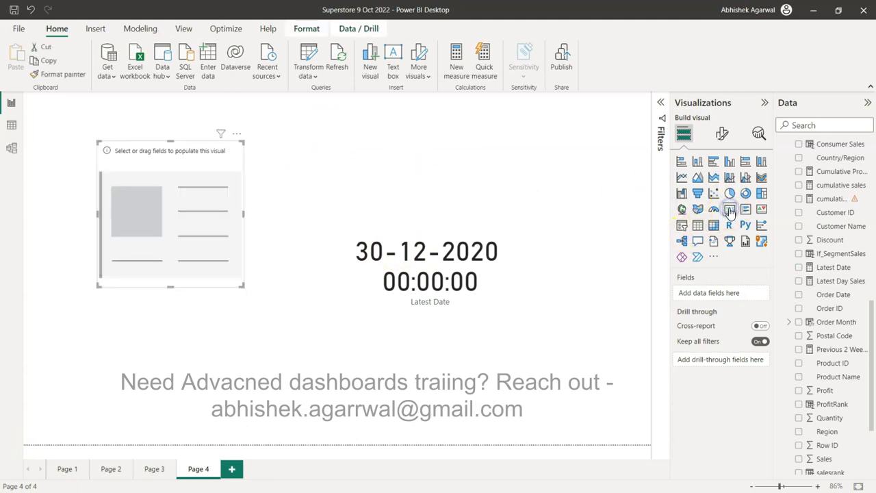
pyautogui.click(798, 282)
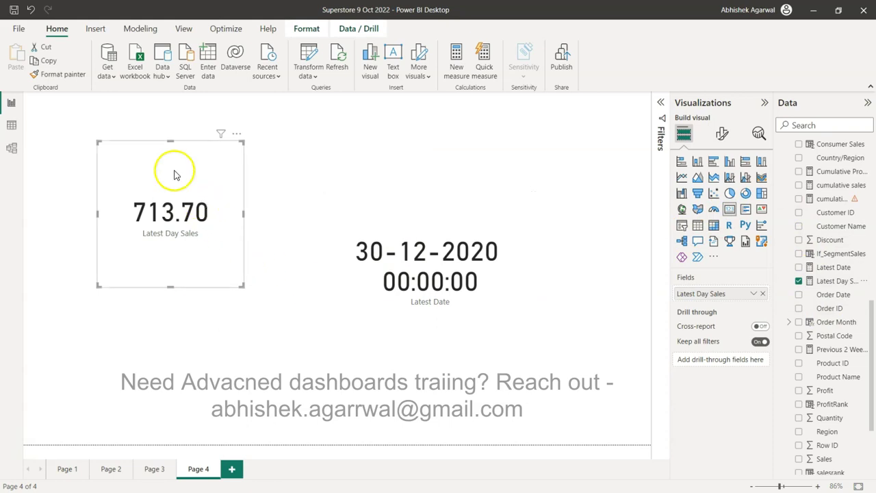